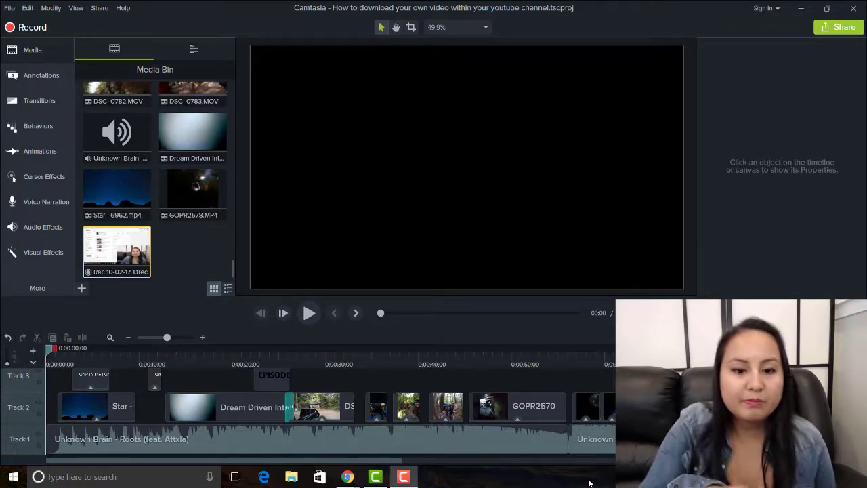
# - Play the intro from the start to about 0:23, where 'EPISODE: 24' appears over the footage
pyautogui.click(309, 314)
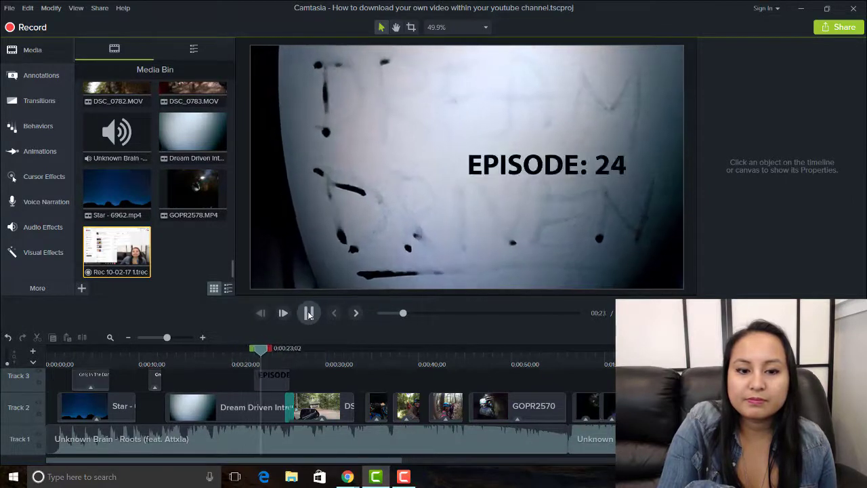
# - Pause on the 'EPISODE: 24' title and move the playhead back to the start
pyautogui.click(308, 313)
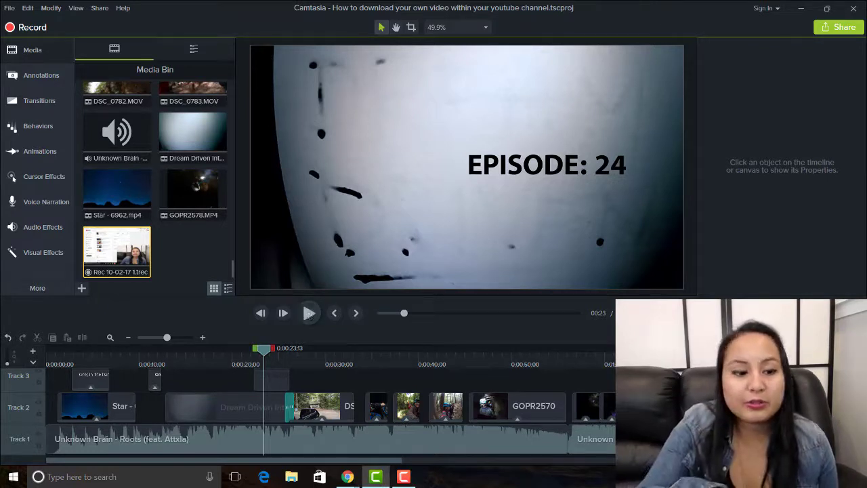
pyautogui.click(53, 363)
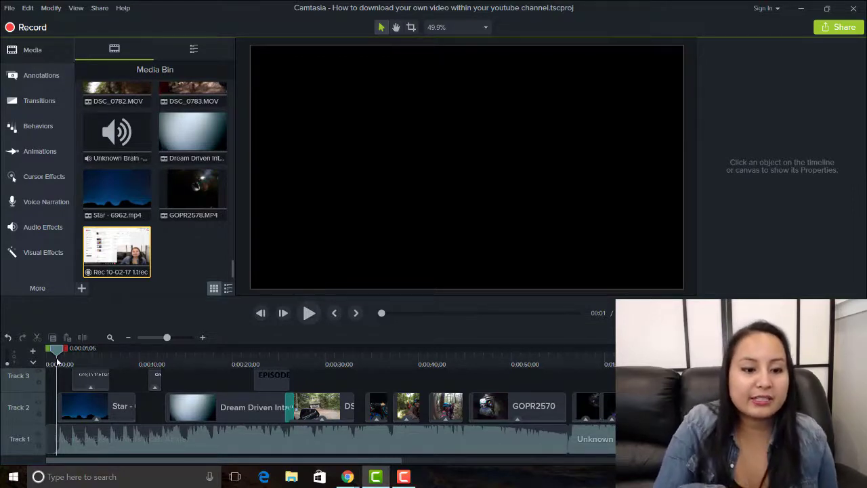
# - Check the quote at 0:05 and the Martin Luther King Jr attribution at 0:08, then return to 0:05
pyautogui.click(96, 364)
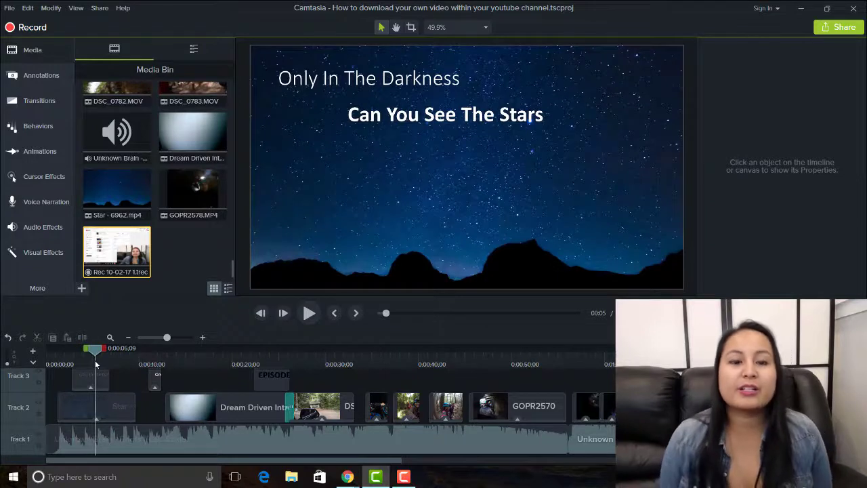
pyautogui.click(128, 352)
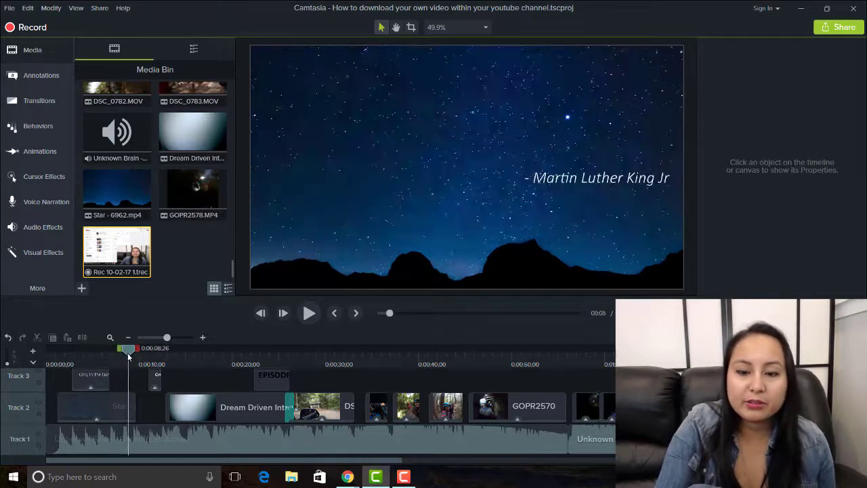
pyautogui.click(96, 356)
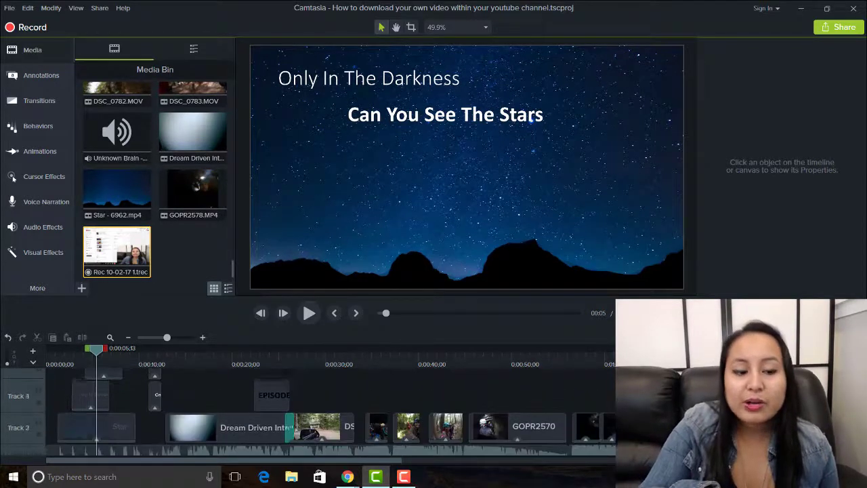
# - Select the Unknown Brain - Roots music clip on Track 1 to show its gain settings
pyautogui.scroll(1, 298, 406)
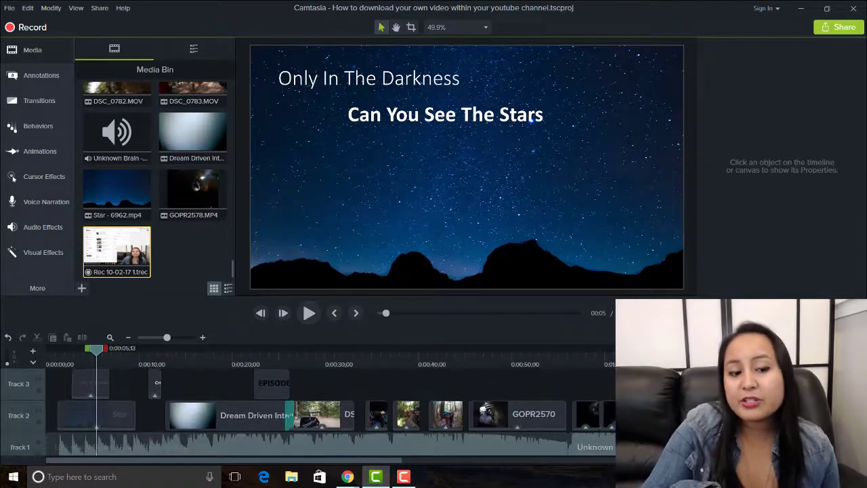
pyautogui.click(302, 449)
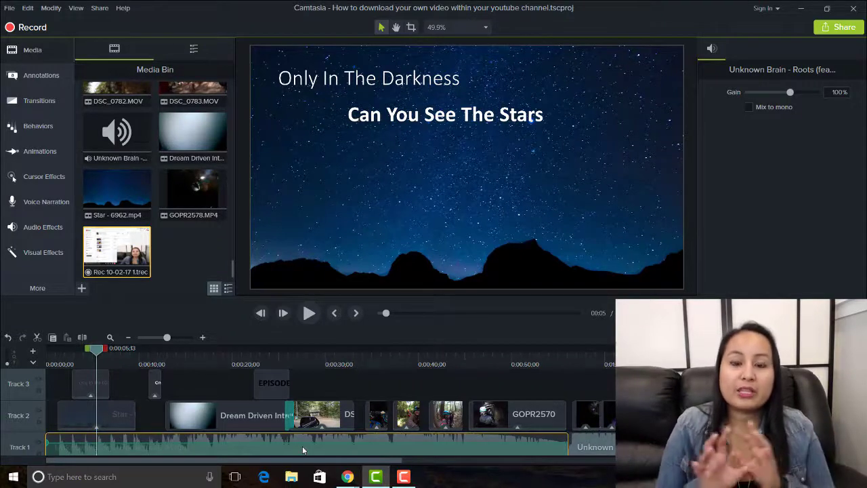
# - Scrub from about 0:01 toward 0:05 to find where the quote first appears
pyautogui.click(62, 363)
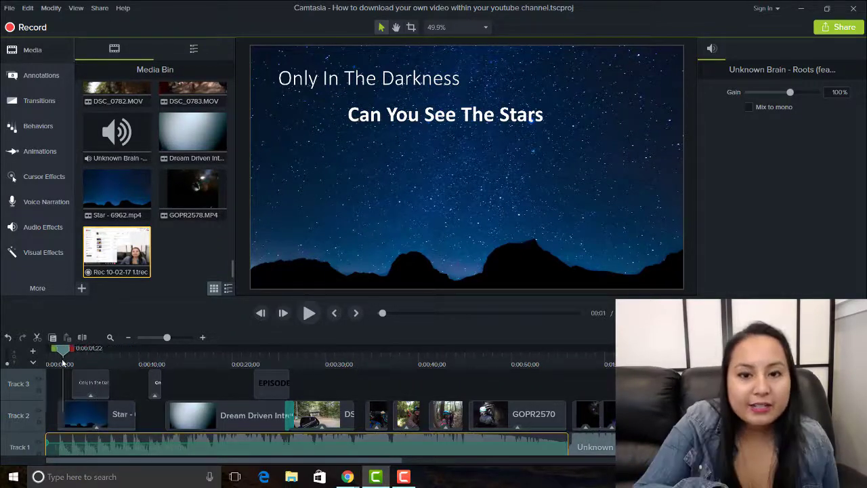
pyautogui.moveTo(84, 364); pyautogui.dragTo(94, 360)
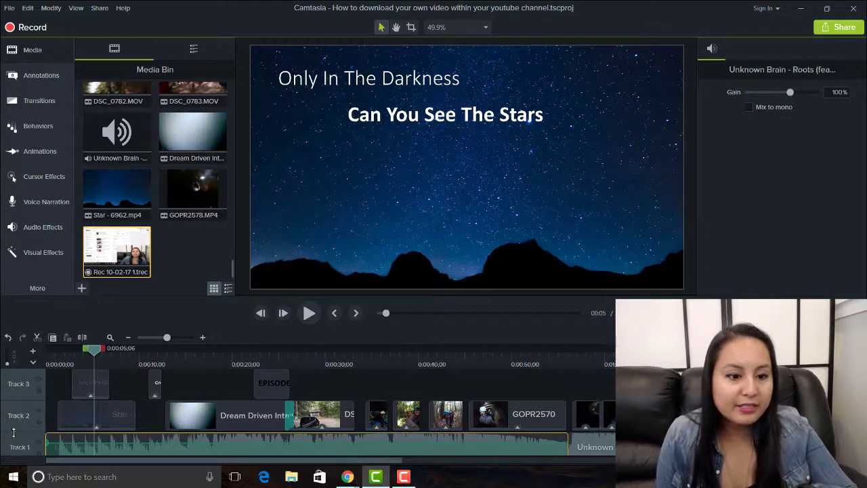
# - Revisit the 'Only In The Darkness' quote at 0:05, then return the playhead to 0:00
pyautogui.click(60, 363)
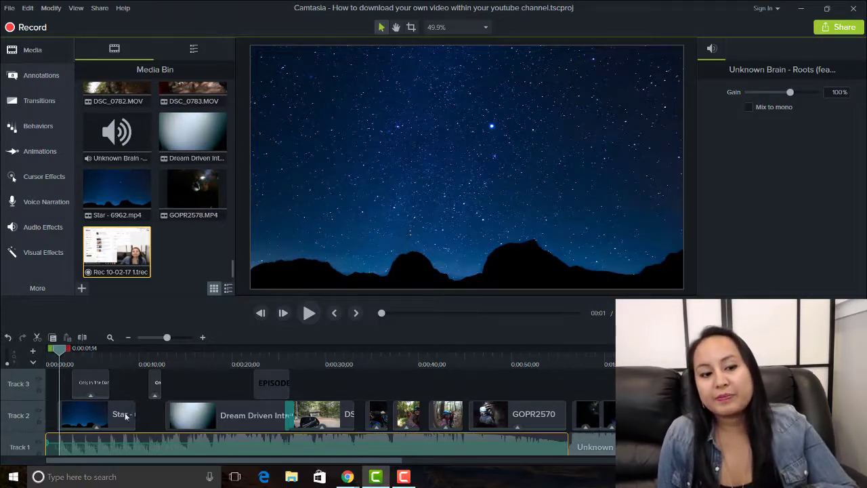
pyautogui.click(96, 364)
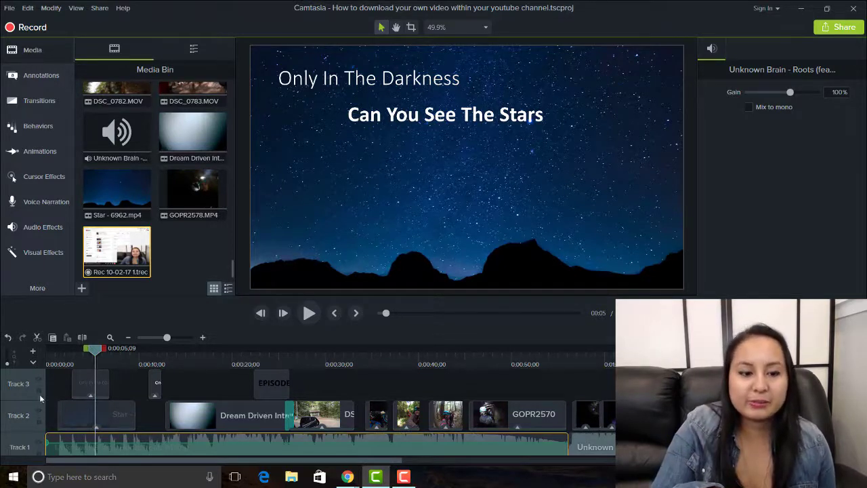
pyautogui.click(48, 364)
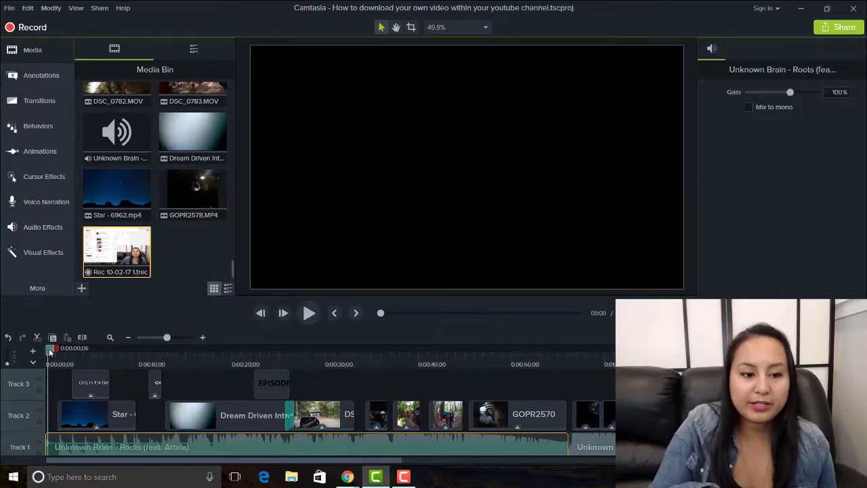
# - Play the intro from the first frame and pause at 0:00:23;12 on the 'EPISODE: 24' title
pyautogui.click(47, 364)
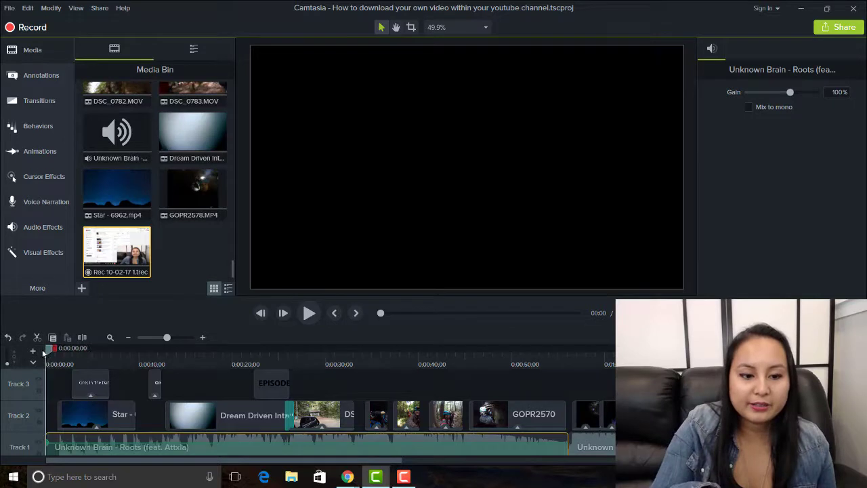
pyautogui.click(309, 313)
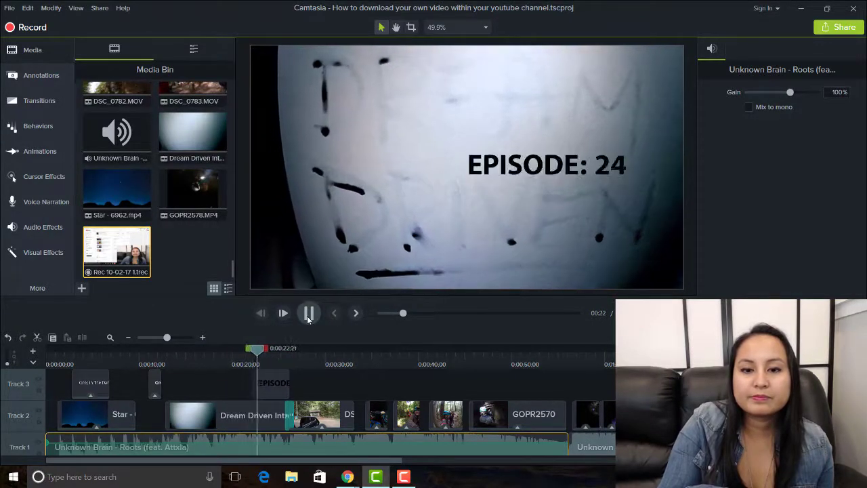
pyautogui.click(309, 314)
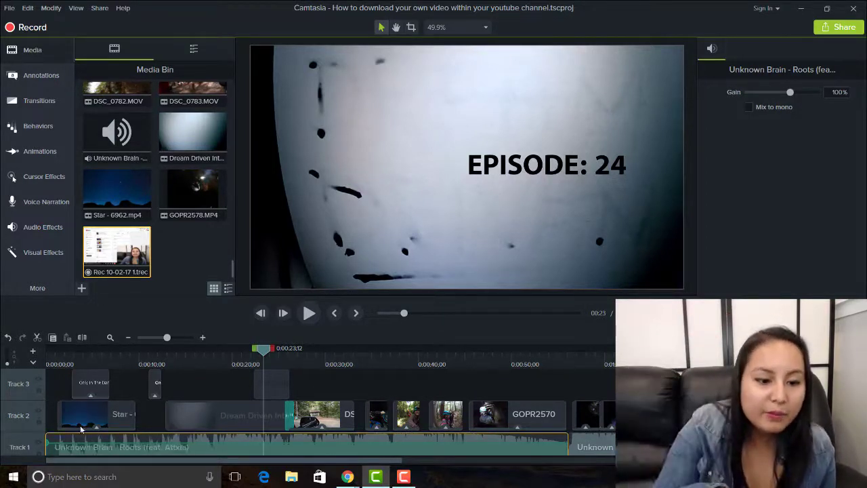
pyautogui.click(49, 366)
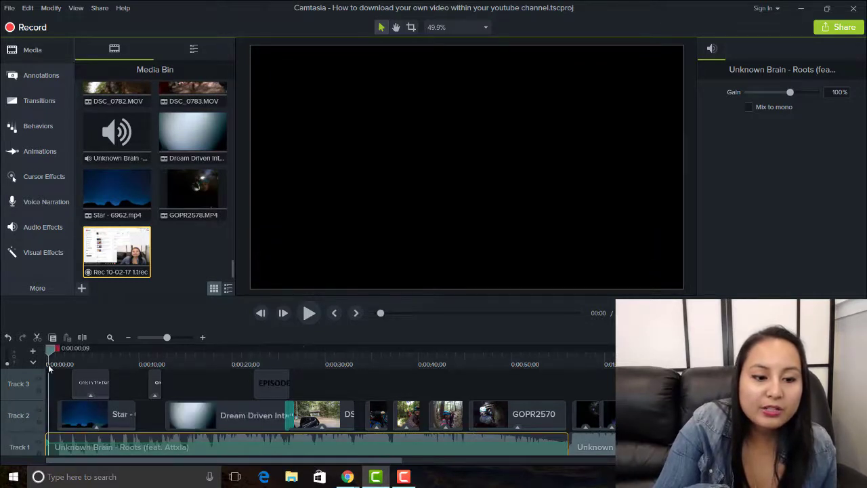
pyautogui.moveTo(53, 352); pyautogui.dragTo(60, 356)
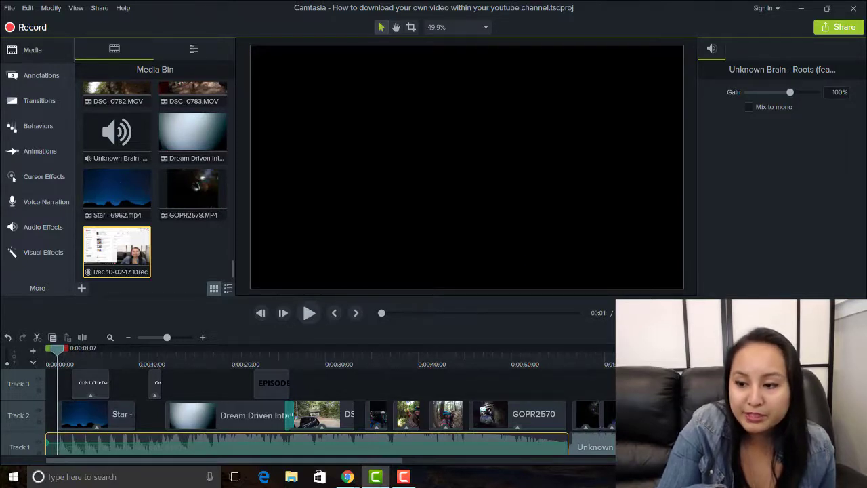
pyautogui.scroll(-1, 291, 383)
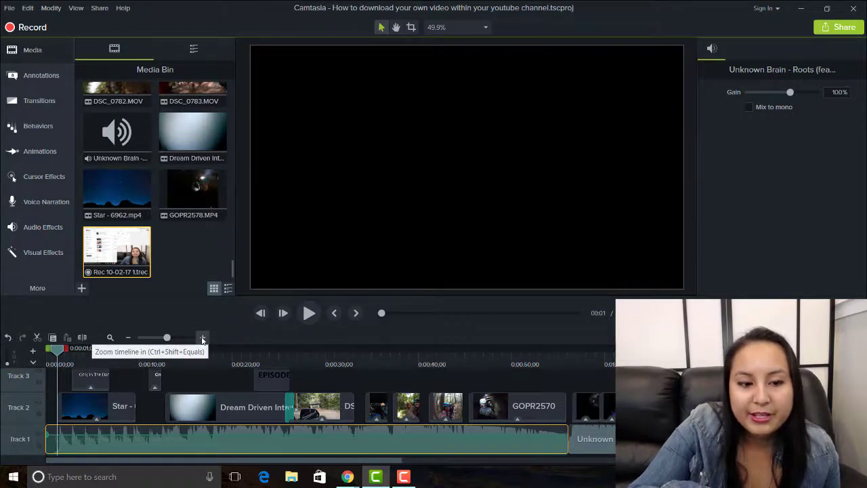
# - Zoom the timeline in on the first 27 seconds, deselect the music clip and nudge the playhead earlier
pyautogui.click(201, 337)
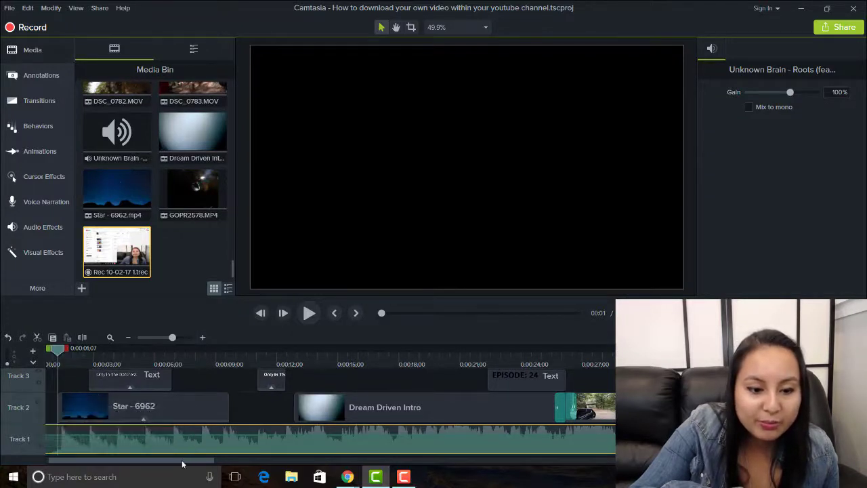
pyautogui.moveTo(165, 464); pyautogui.dragTo(155, 461)
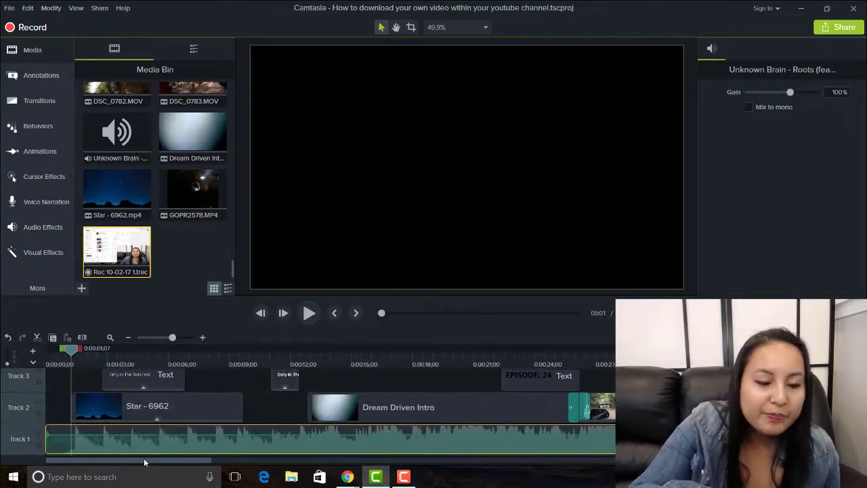
pyautogui.click(53, 379)
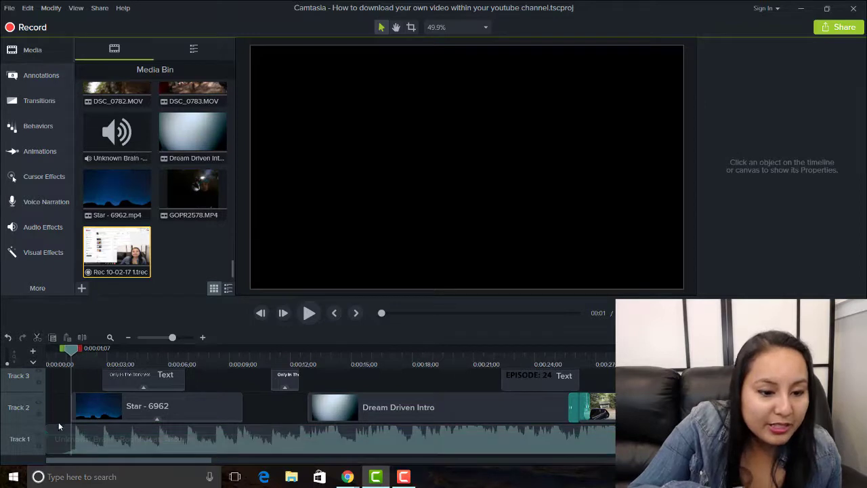
pyautogui.moveTo(59, 441)
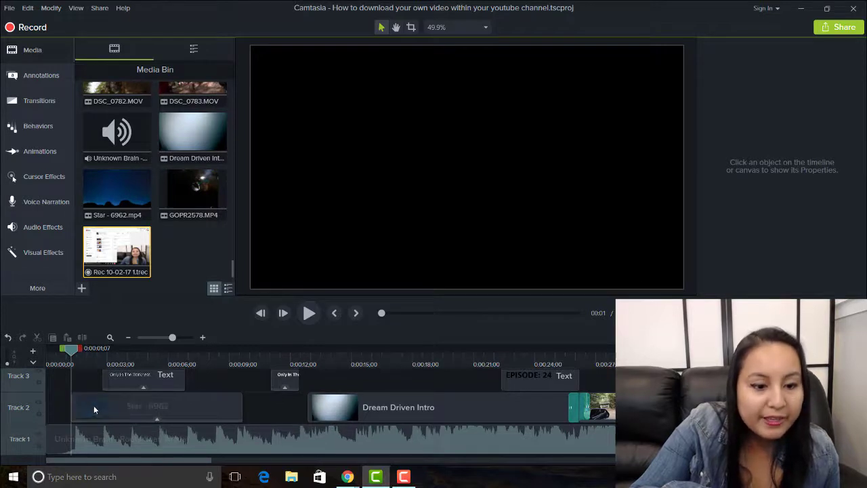
pyautogui.moveTo(94, 409)
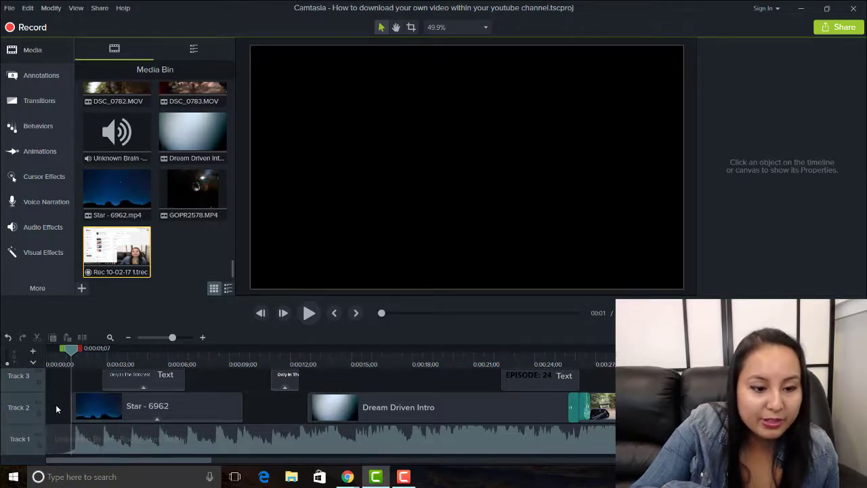
pyautogui.moveTo(70, 348)
pyautogui.mouseDown()
pyautogui.moveTo(81, 352)
pyautogui.moveTo(63, 359)
pyautogui.mouseUp()
pyautogui.click(62, 359)
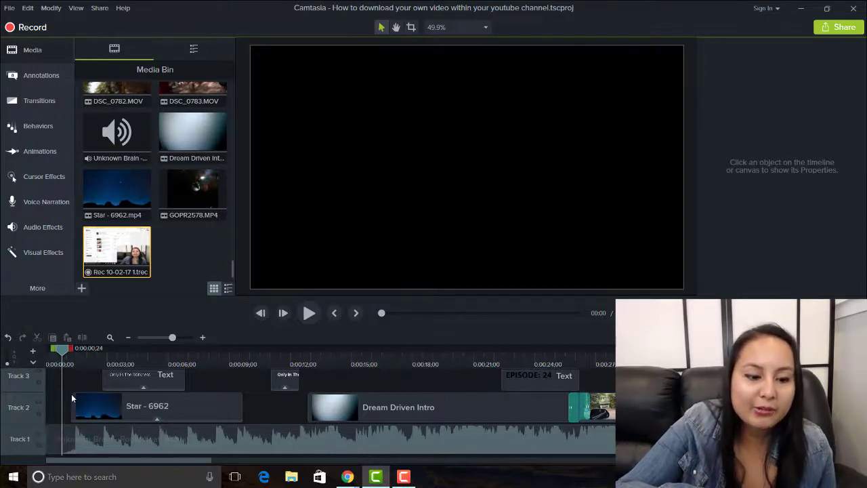
# - Leave the Star - 6962 clip in place and scrub to where 'Only In The Darkness' appears
pyautogui.moveTo(71, 393); pyautogui.dragTo(84, 401)
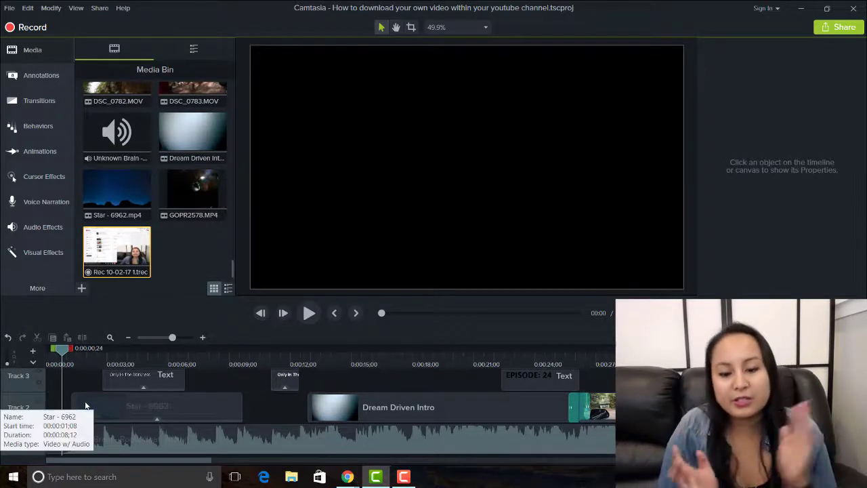
pyautogui.moveTo(86, 404); pyautogui.dragTo(87, 402)
pyautogui.click(100, 361)
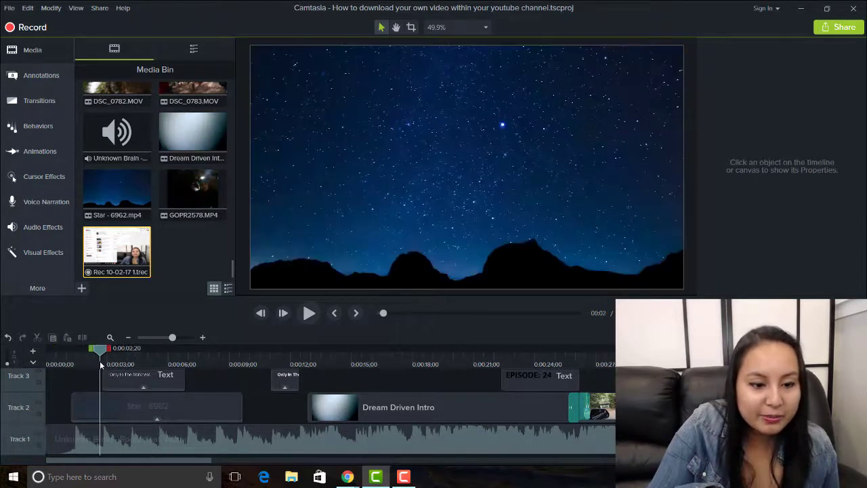
pyautogui.moveTo(100, 364); pyautogui.dragTo(106, 358)
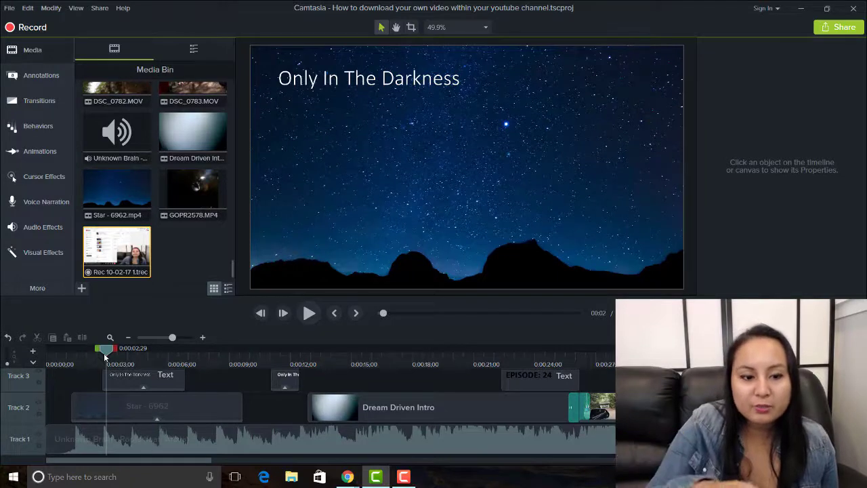
# - Scrub from about four to five seconds as 'Can You See The Stars' and the attribution appear
pyautogui.click(129, 356)
pyautogui.moveTo(123, 353); pyautogui.dragTo(131, 353)
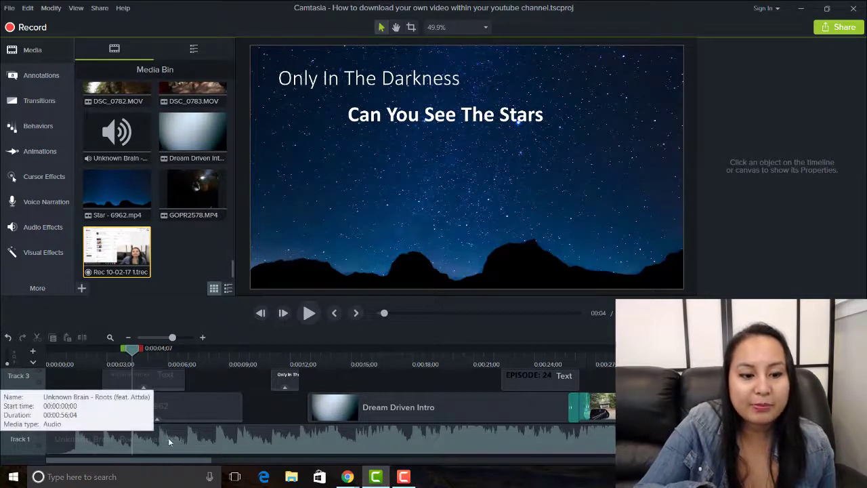
pyautogui.click(155, 363)
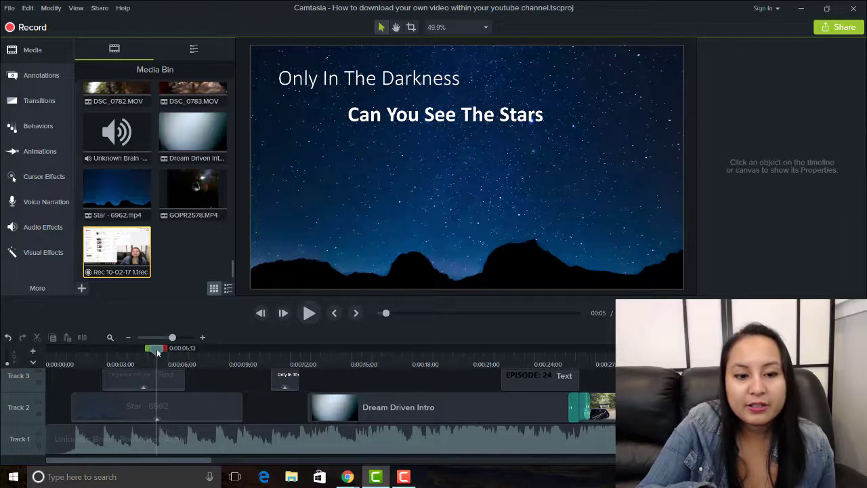
pyautogui.moveTo(158, 349); pyautogui.dragTo(163, 350)
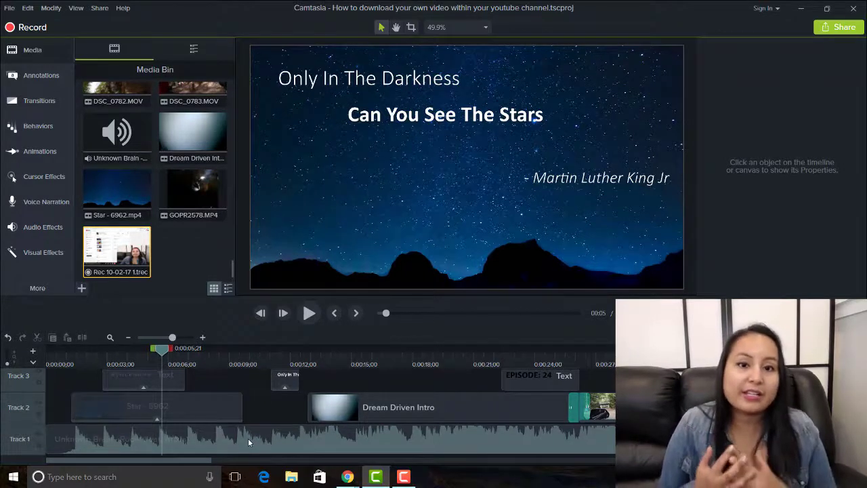
# - Step through 0:06, 0:08 and 0:09 as the quote disappears, ending on black at 0:09;21
pyautogui.click(187, 362)
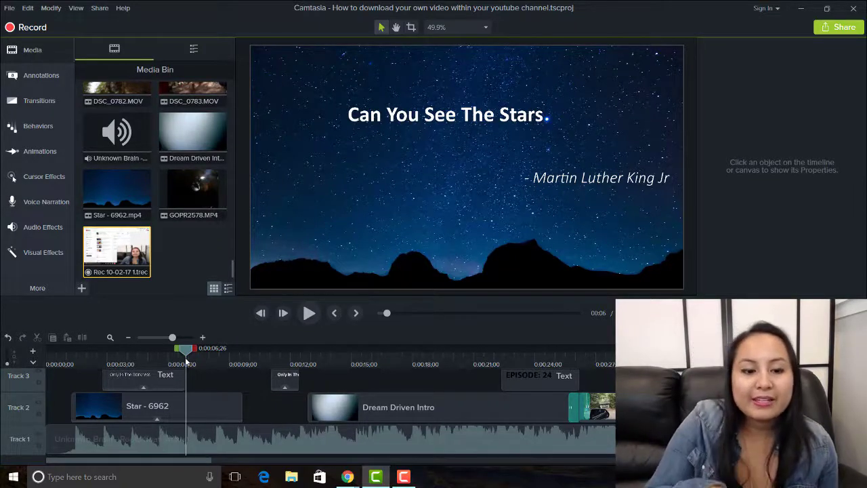
pyautogui.click(214, 361)
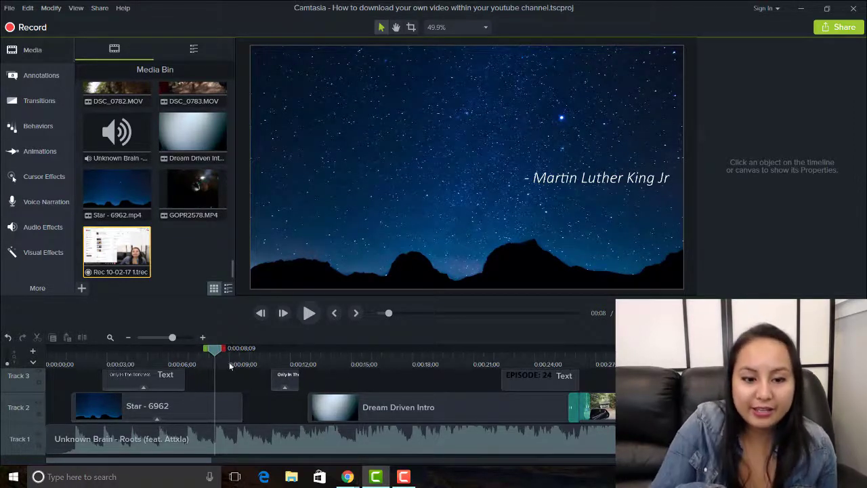
pyautogui.click(236, 361)
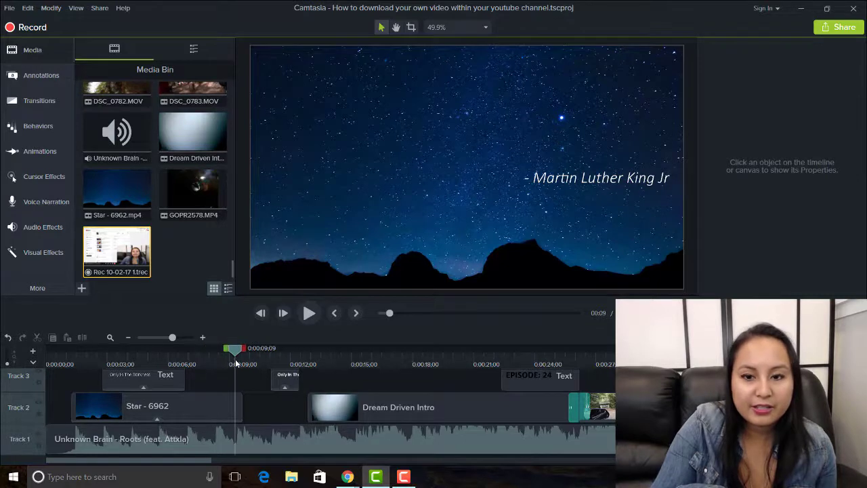
pyautogui.moveTo(234, 354); pyautogui.dragTo(239, 353)
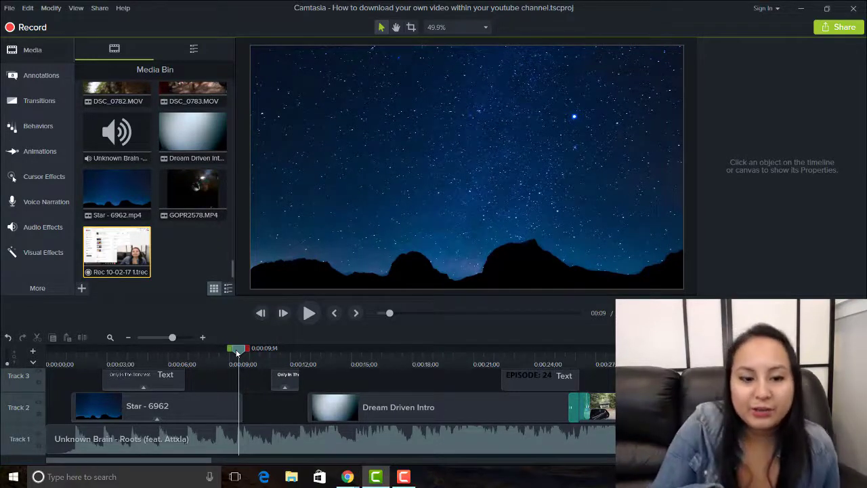
pyautogui.moveTo(236, 351); pyautogui.dragTo(240, 354)
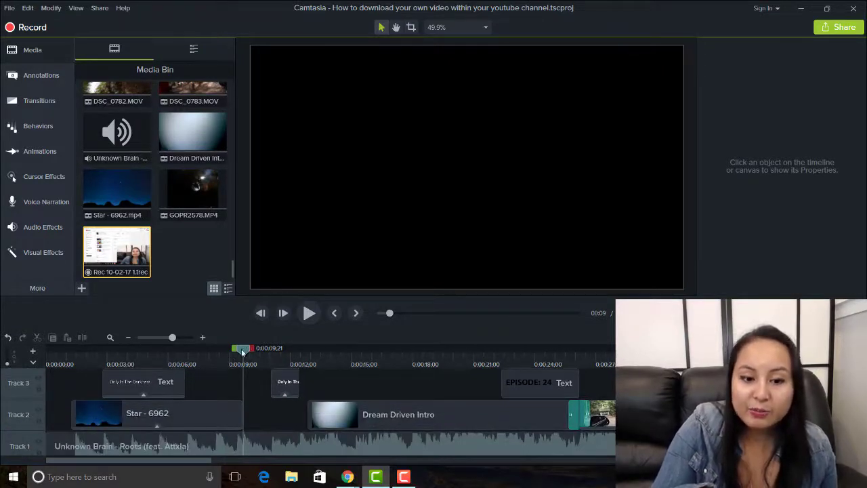
# - Scrub through the quote on black and the Dream Driven Intro footage, then return to 0:00
pyautogui.moveTo(244, 355); pyautogui.dragTo(274, 358)
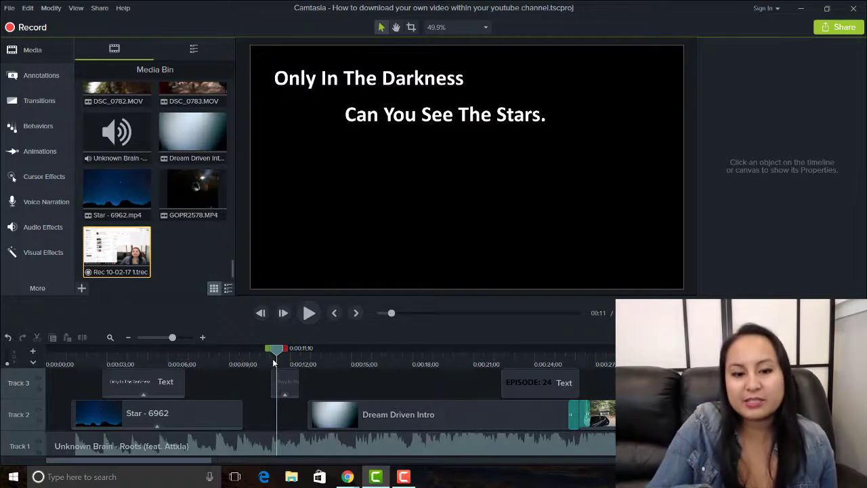
pyautogui.moveTo(278, 351); pyautogui.dragTo(310, 362)
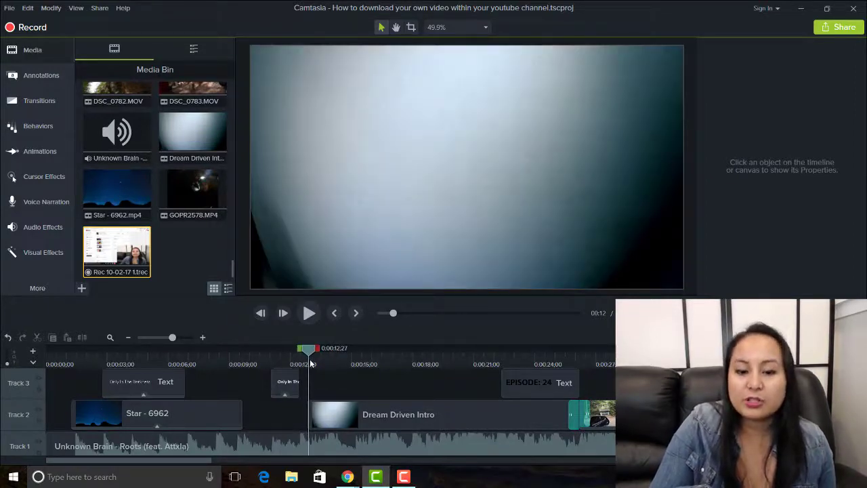
pyautogui.moveTo(311, 364); pyautogui.dragTo(32, 351)
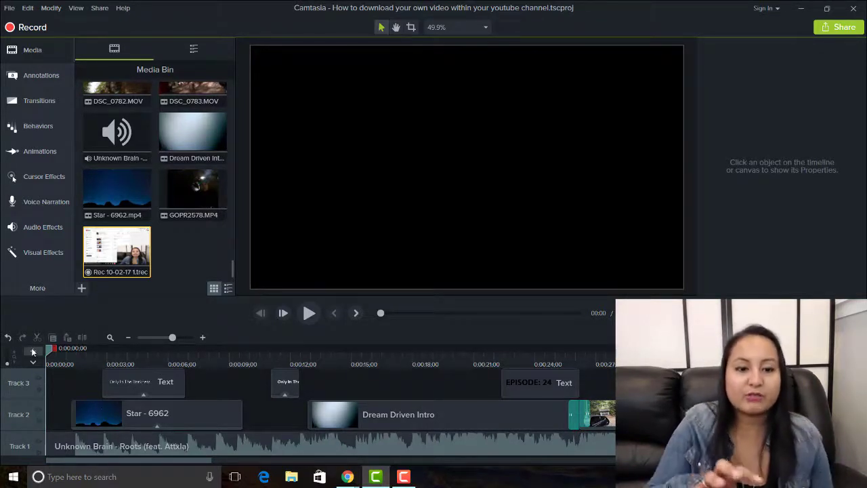
# - Play the intro from 0:00 through to the EPISODE: 24 title around 0:24
pyautogui.click(309, 313)
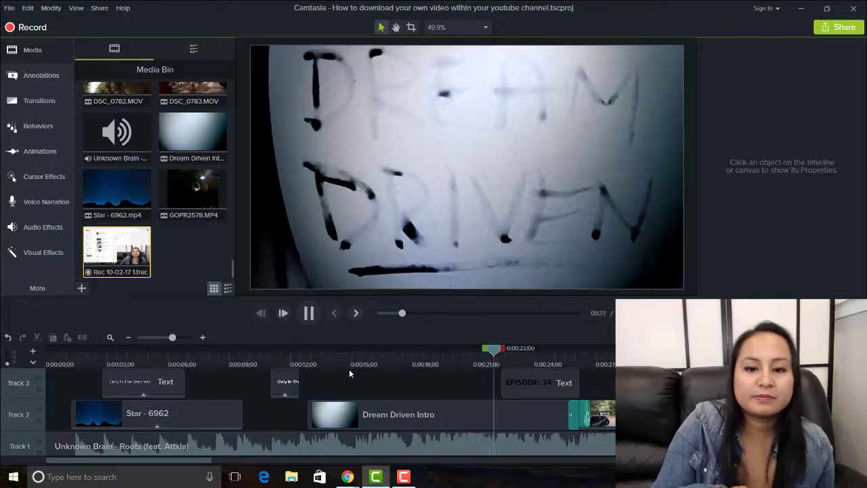
# - Pause playback at 00:24;11 on the EPISODE: 24 title
pyautogui.click(306, 318)
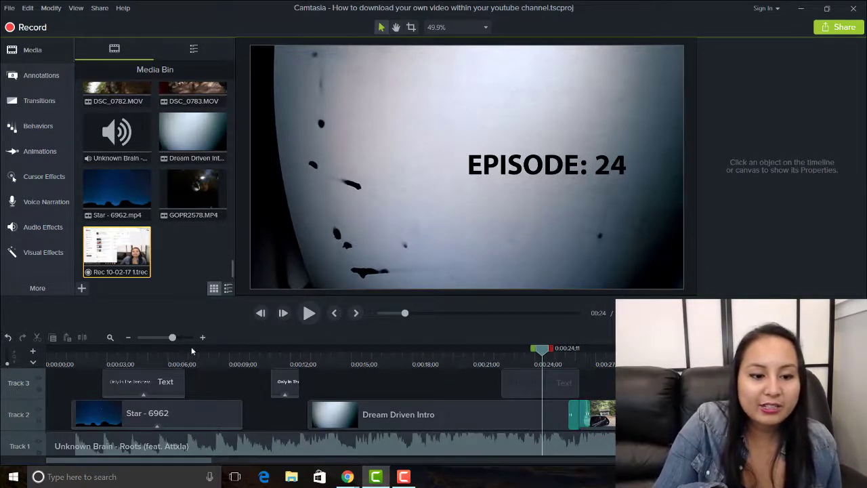
# - Move the playhead to 00:04;28 on the 'Only In The Darkness / Can You See The Stars' quote
pyautogui.click(147, 359)
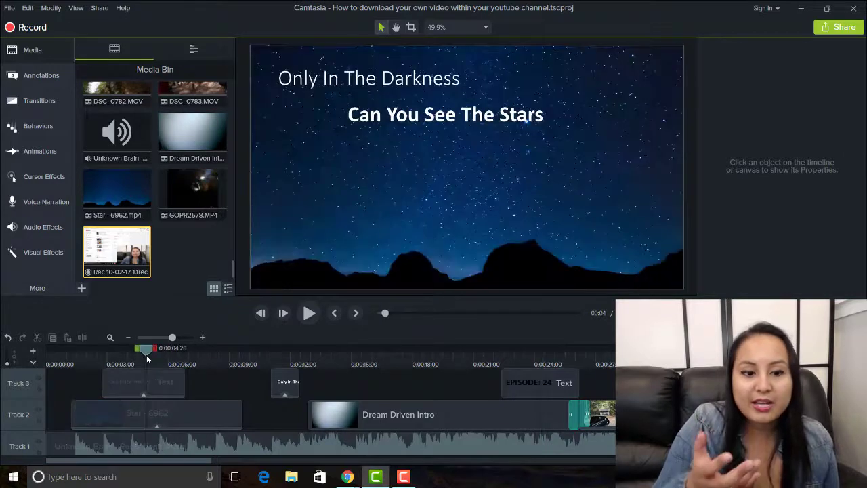